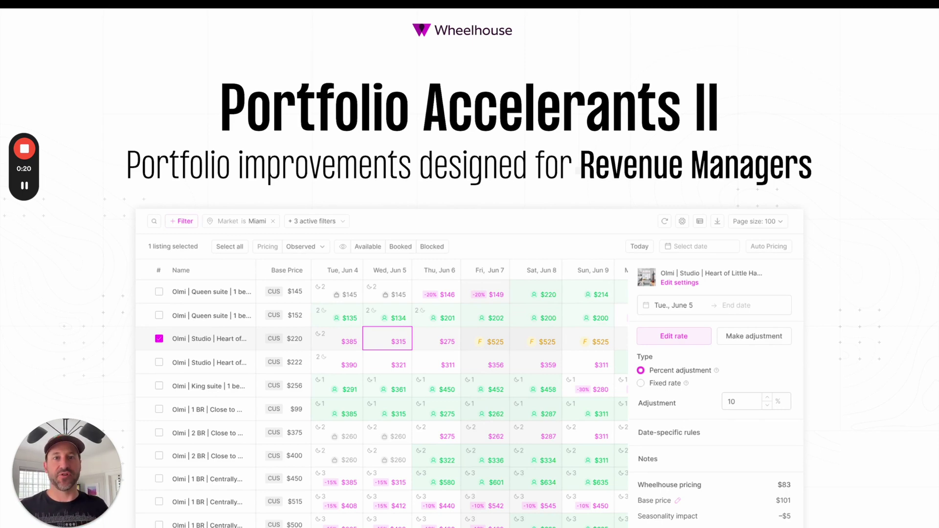
Advance two slides to reach the Advanced Fast Filters slide
{"action": "key", "text": "Right"}
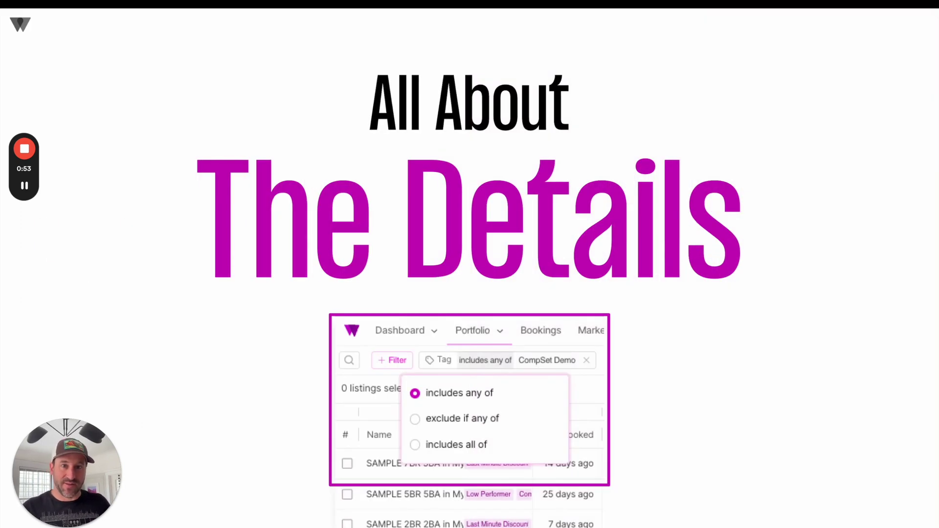
{"action": "key", "text": "Right"}
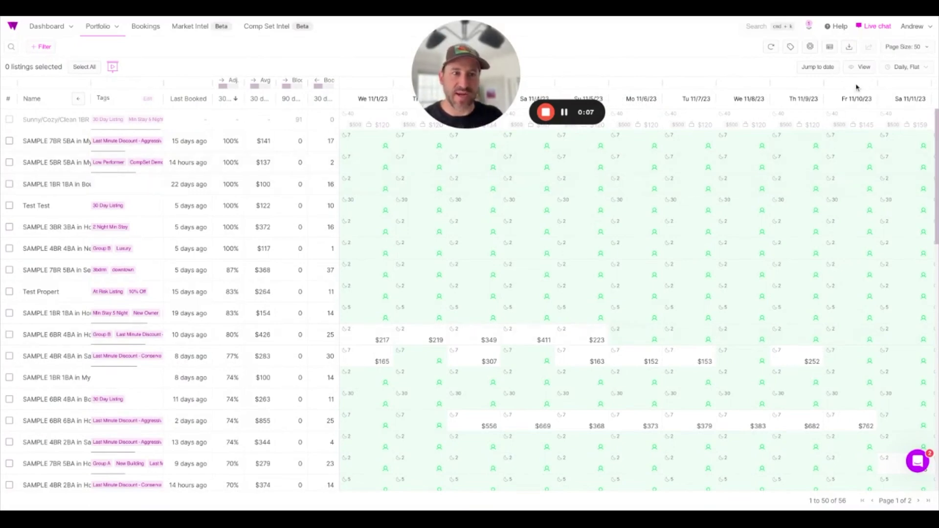
Set the calendar's pricing display to each listing's Minimum Price
{"action": "left_click", "coordinate": [863, 67]}
{"action": "left_click", "coordinate": [816, 101]}
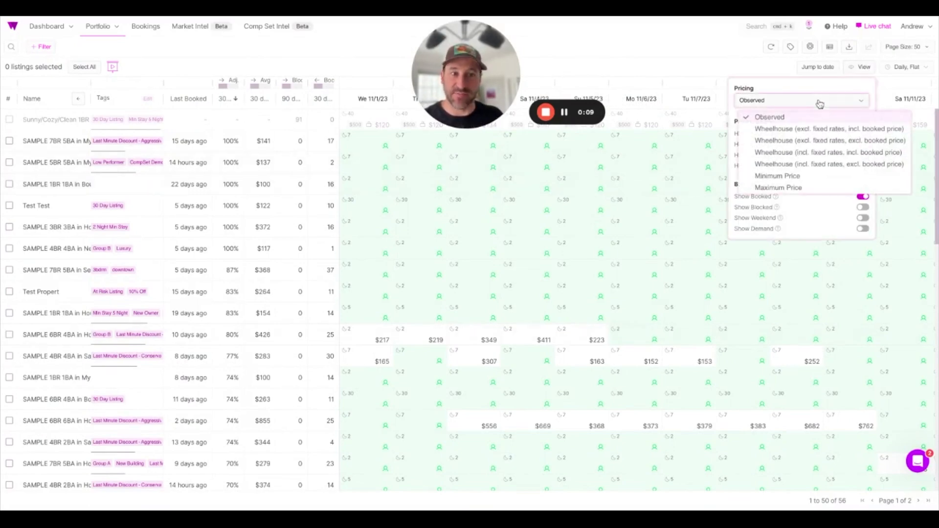
{"action": "left_click", "coordinate": [802, 130]}
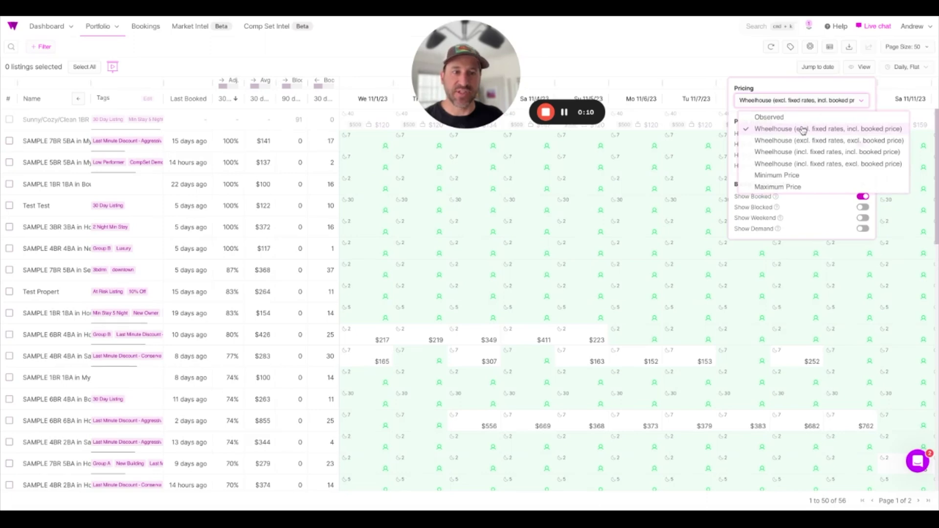
{"action": "left_click", "coordinate": [831, 102]}
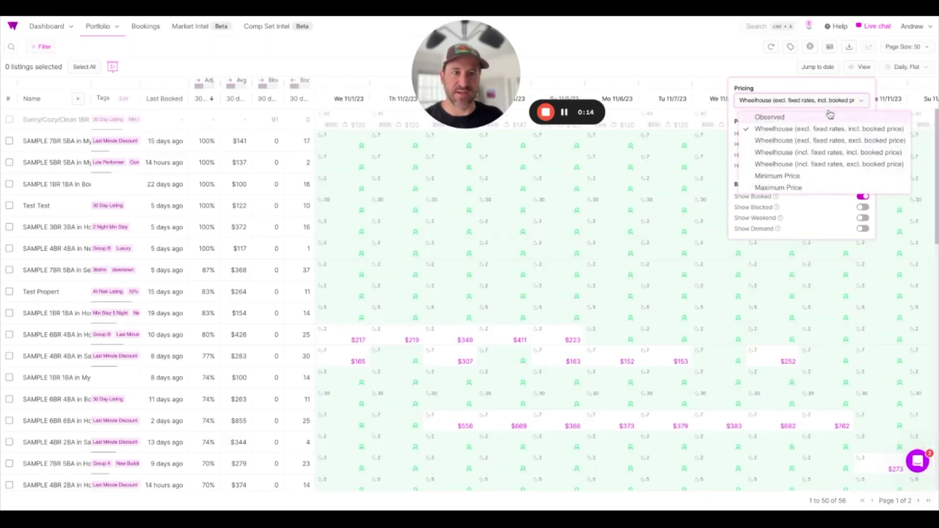
{"action": "left_click", "coordinate": [797, 176]}
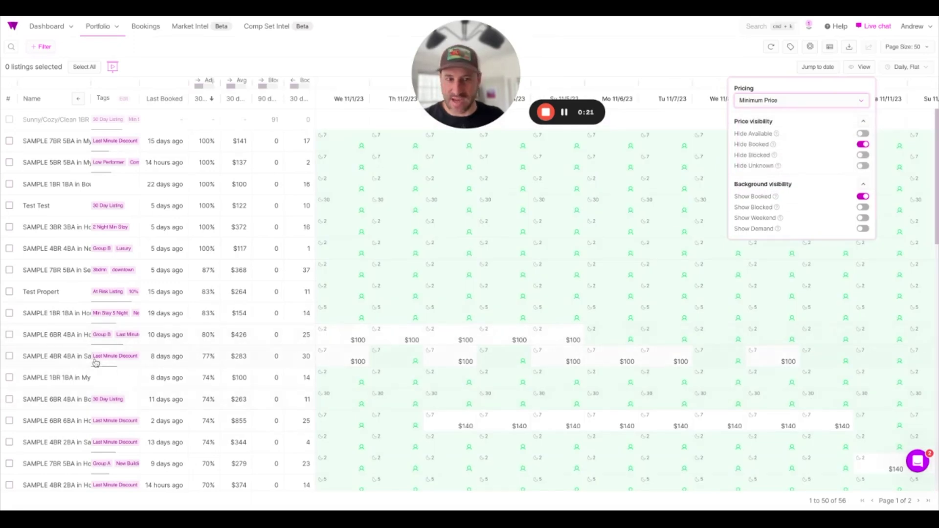
Select the two $100-minimum listings, review their date-specific Min. Price rule, then dismiss unsaved
{"action": "left_click", "coordinate": [10, 335]}
{"action": "left_click", "coordinate": [9, 356]}
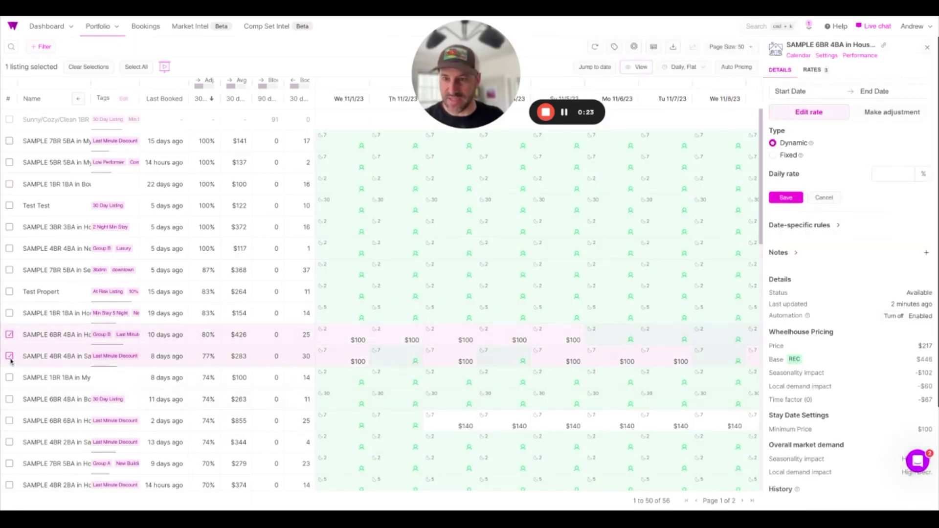
{"action": "left_click", "coordinate": [838, 211]}
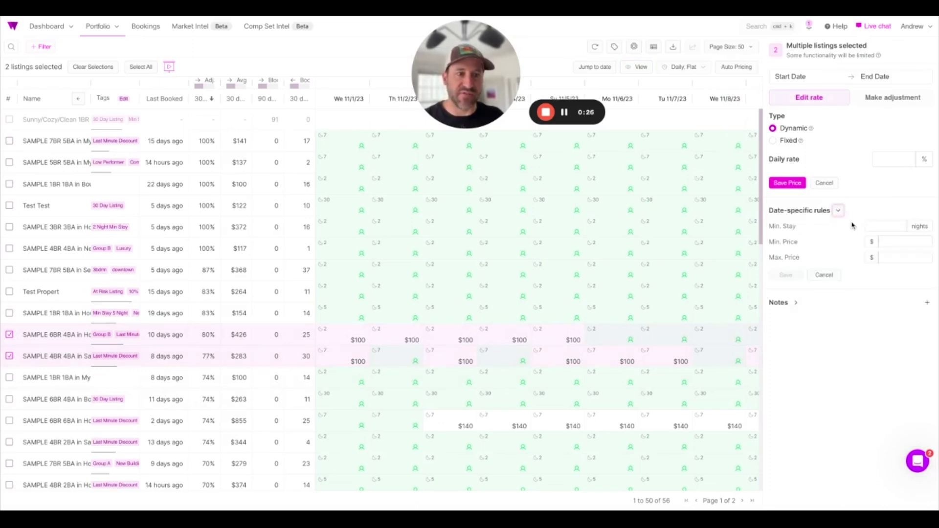
{"action": "left_click", "coordinate": [891, 244]}
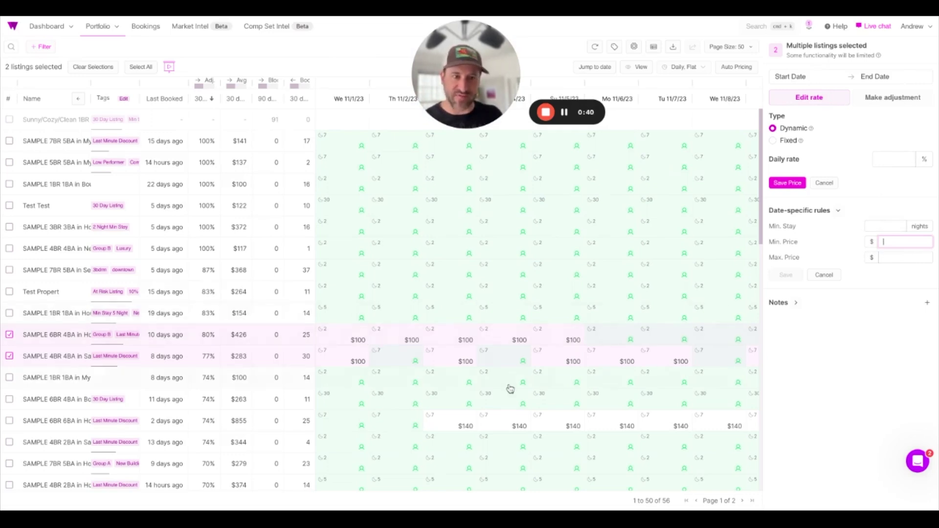
{"action": "left_click", "coordinate": [824, 275]}
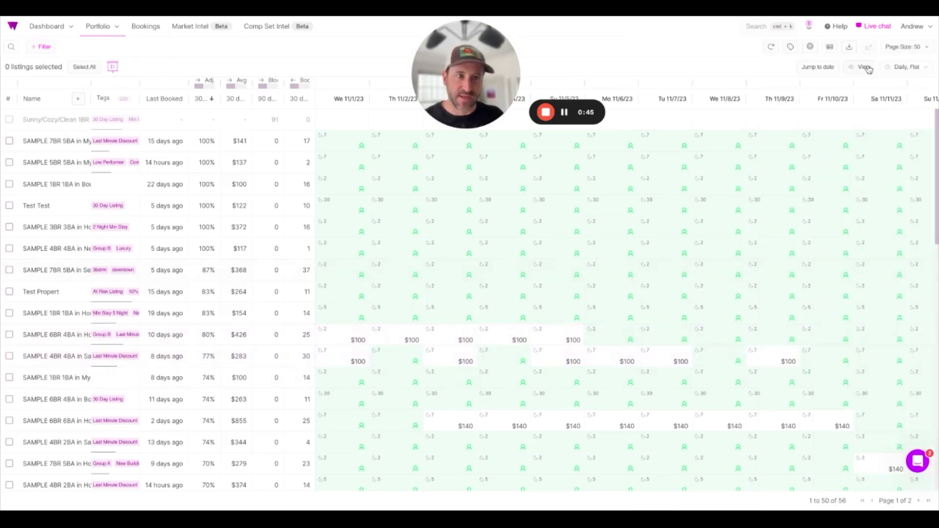
Add a 'Booked nights in 7 days' column and sort listings by it, then bring up the filter field list
{"action": "left_click", "coordinate": [829, 48]}
{"action": "scroll", "coordinate": [817, 234], "scroll_direction": "down", "scroll_amount": 5}
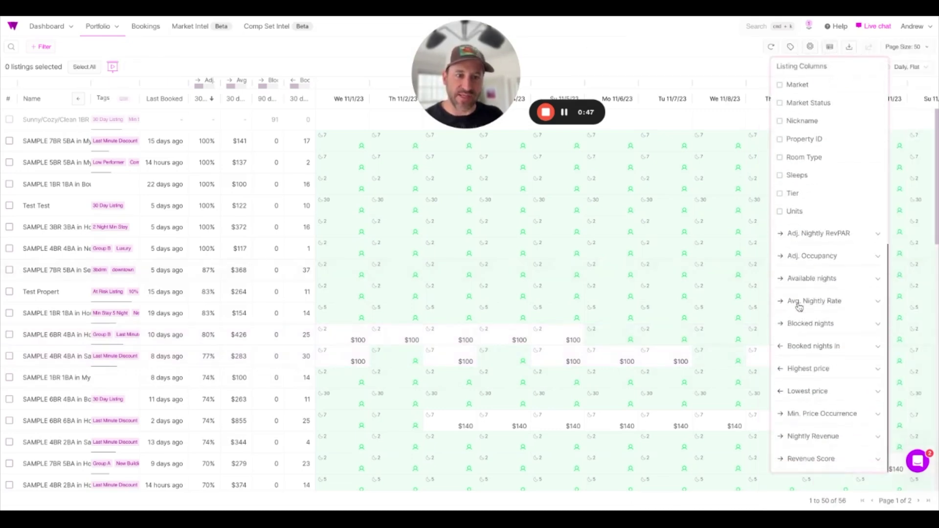
{"action": "left_click", "coordinate": [805, 357]}
{"action": "left_click", "coordinate": [799, 368]}
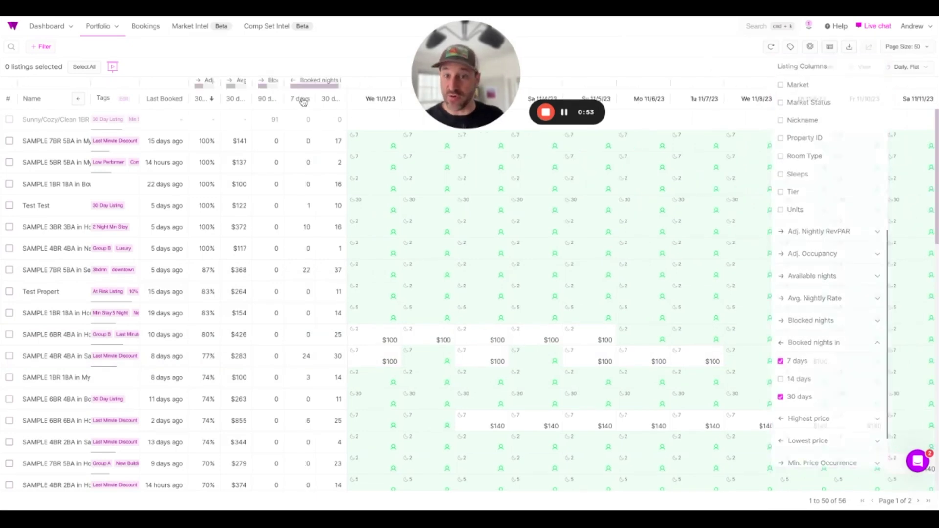
{"action": "left_click", "coordinate": [303, 99]}
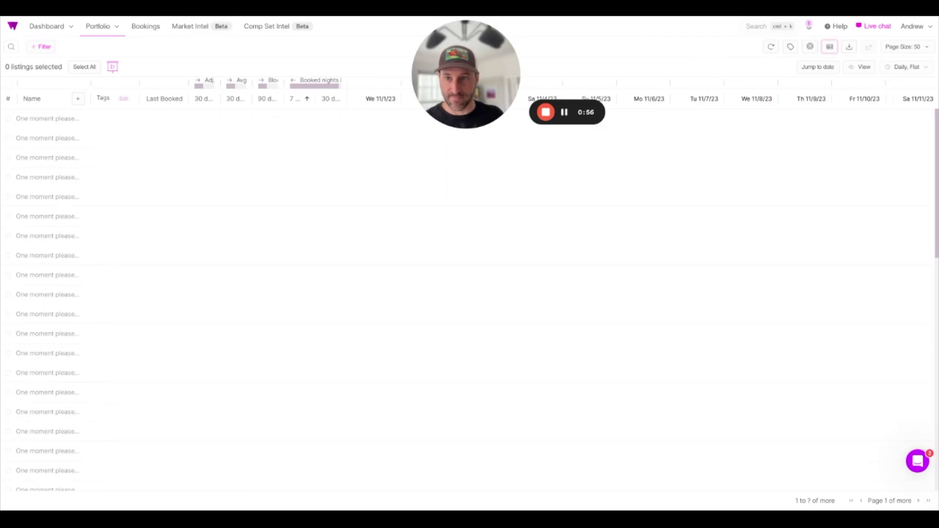
{"action": "left_click", "coordinate": [39, 50]}
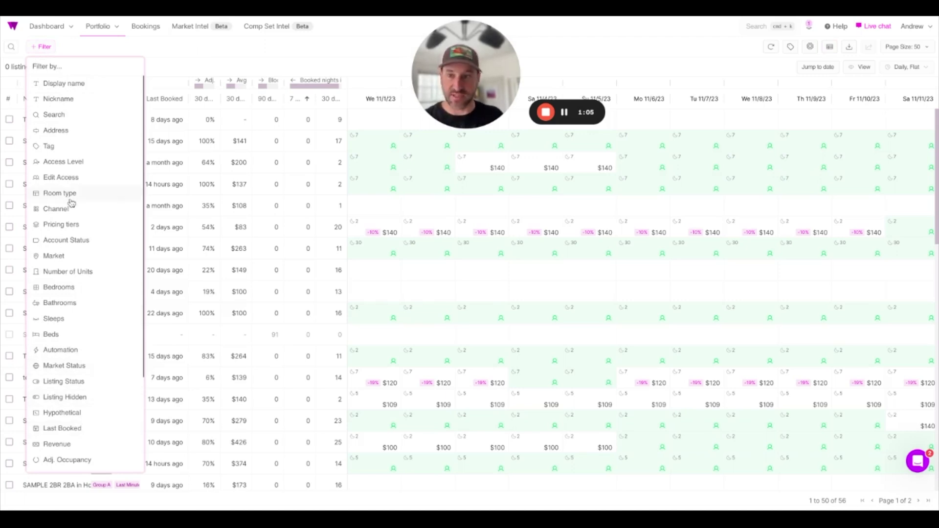
Add a tag filter excluding 'Last Minute Discount - Aggressive' and 'Last Minute Discount - Conservative'
{"action": "left_click", "coordinate": [58, 146]}
{"action": "scroll", "coordinate": [84, 168], "scroll_direction": "down", "scroll_amount": 3}
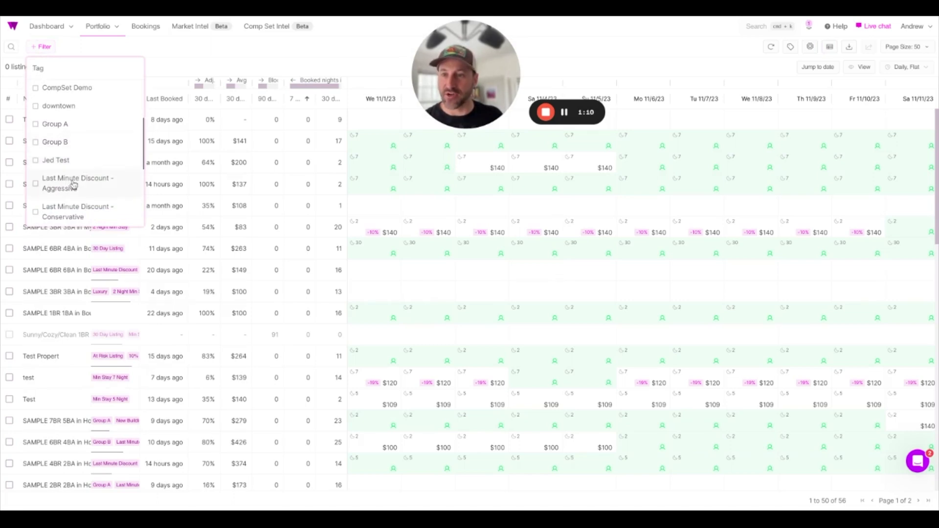
{"action": "left_click", "coordinate": [72, 184]}
{"action": "left_click", "coordinate": [68, 210]}
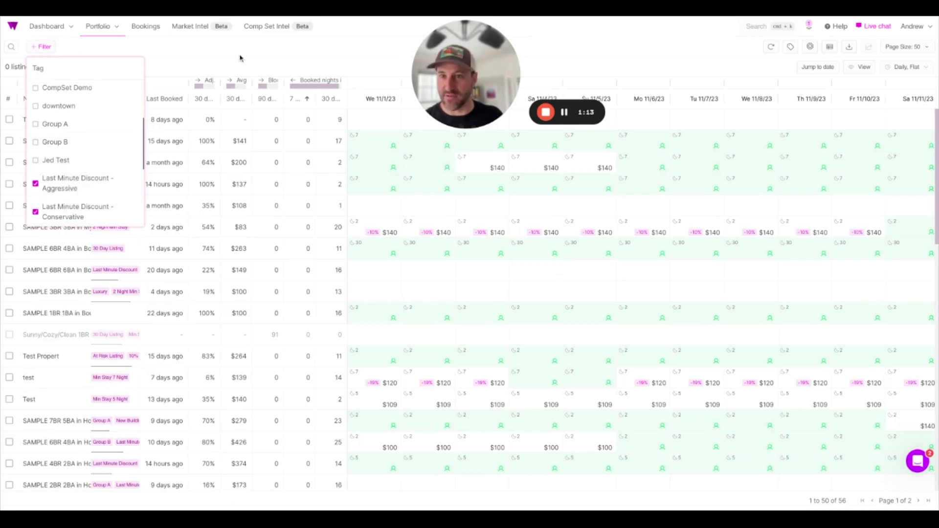
{"action": "left_click", "coordinate": [255, 51]}
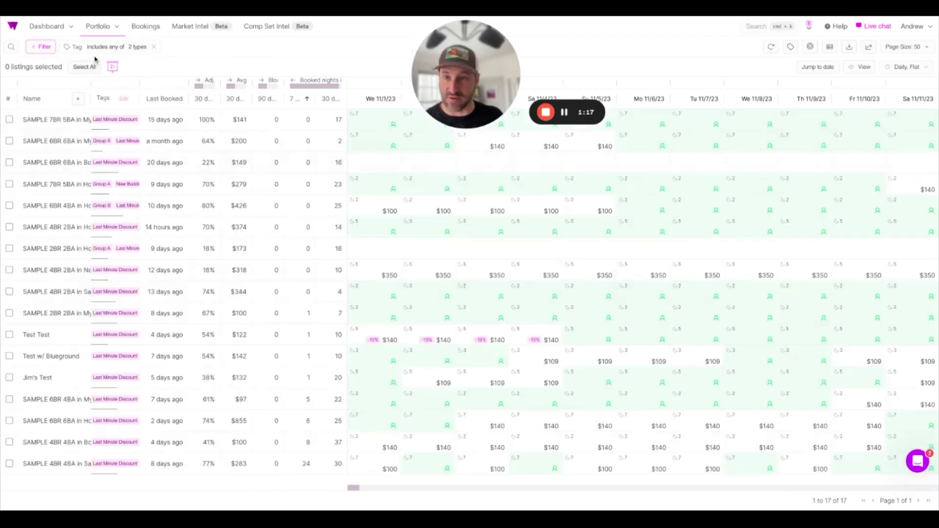
{"action": "left_click", "coordinate": [106, 47]}
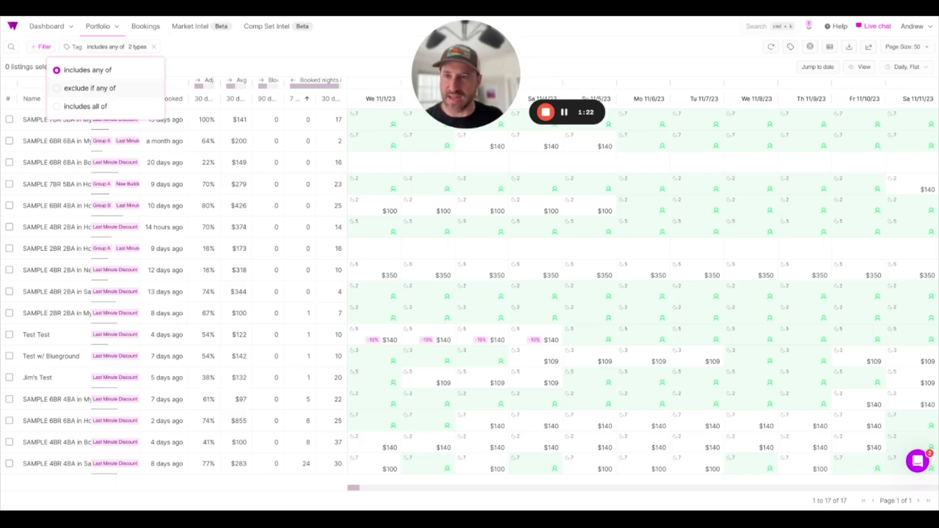
{"action": "left_click", "coordinate": [89, 88]}
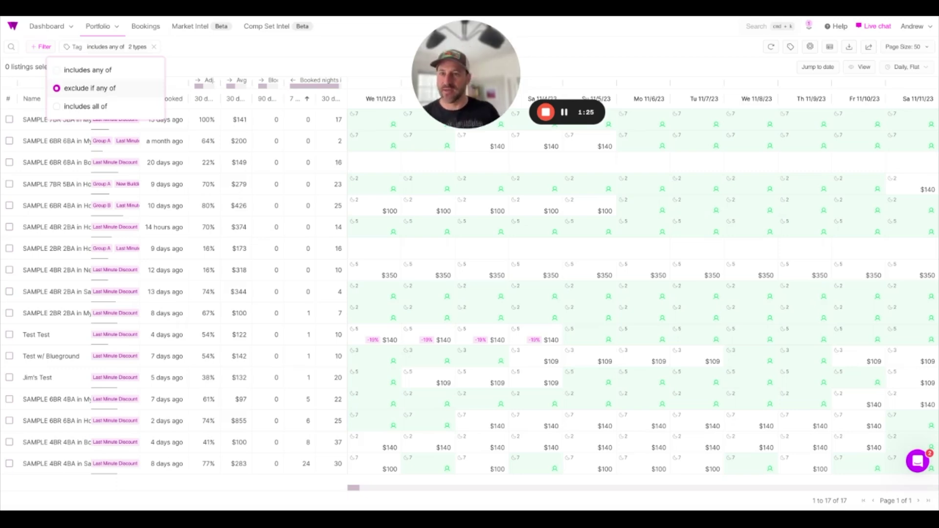
{"action": "left_click", "coordinate": [204, 53]}
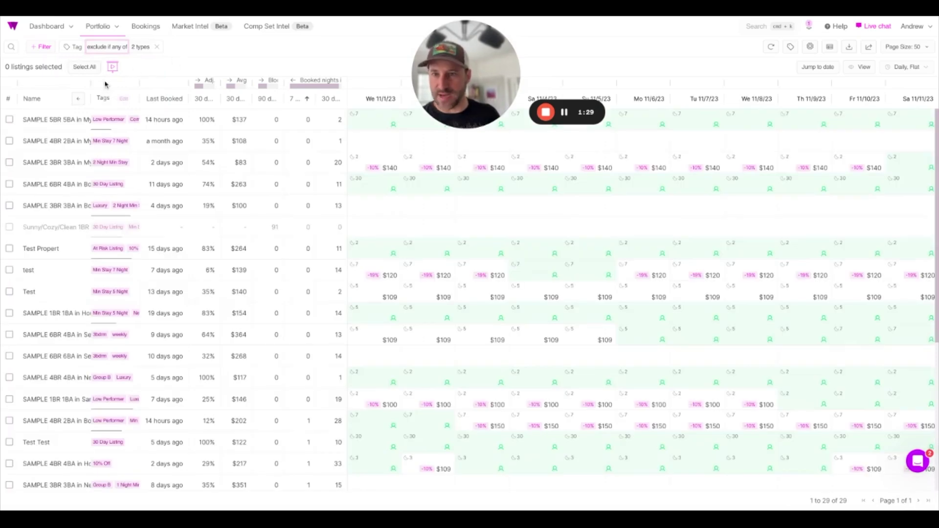
Collapse the metric columns and show Wheelhouse prices excluding fixed rates, including booked price
{"action": "left_click", "coordinate": [79, 100]}
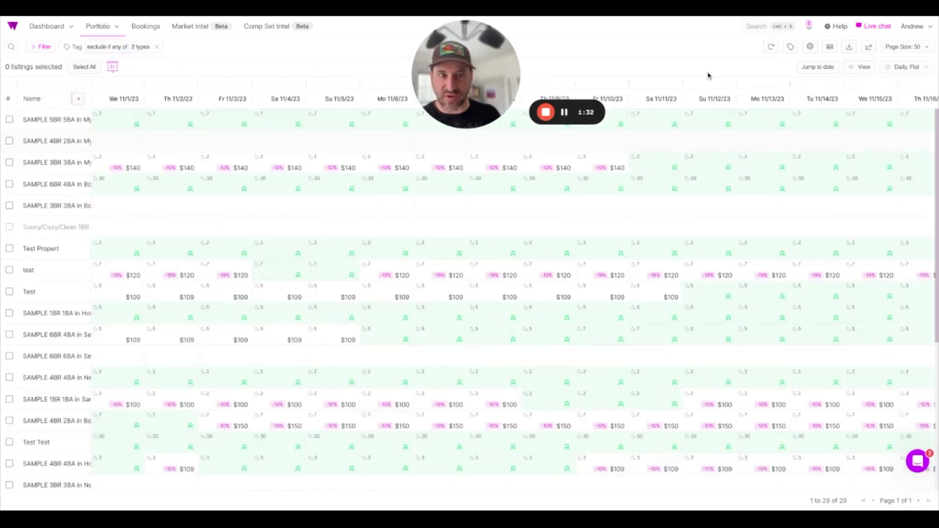
{"action": "left_click", "coordinate": [862, 67]}
{"action": "left_click", "coordinate": [823, 105]}
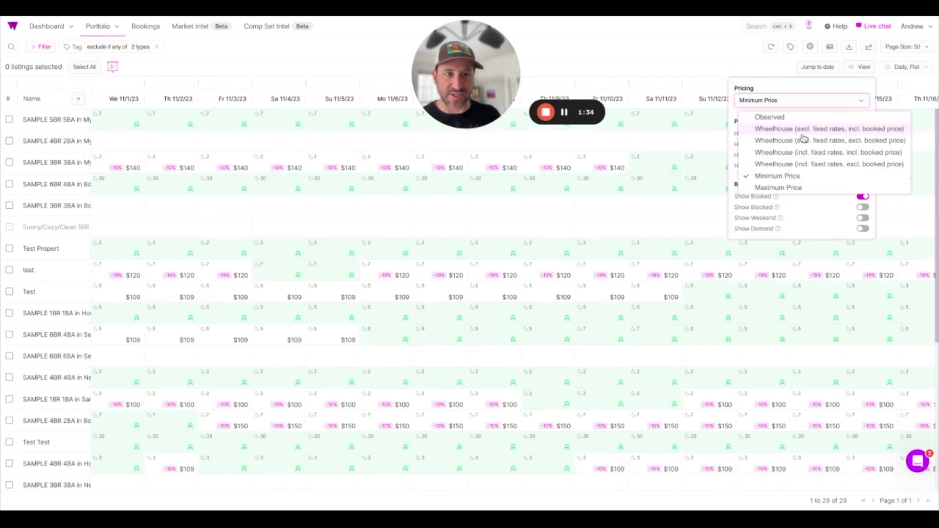
{"action": "left_click", "coordinate": [787, 129]}
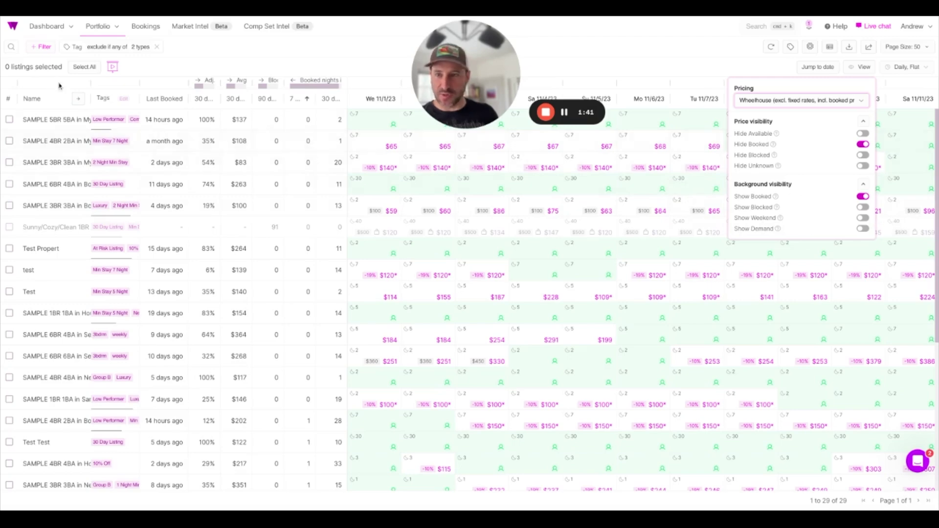
{"action": "left_click", "coordinate": [81, 105]}
Re-collapse the metric columns and turn on Show Demand cell colouring
{"action": "left_click", "coordinate": [79, 102]}
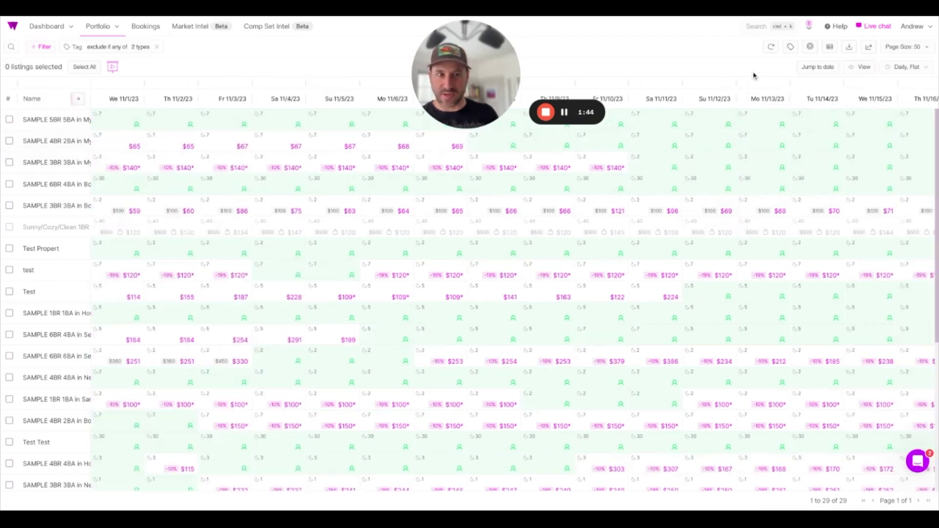
{"action": "left_click", "coordinate": [861, 67]}
{"action": "left_click", "coordinate": [862, 228]}
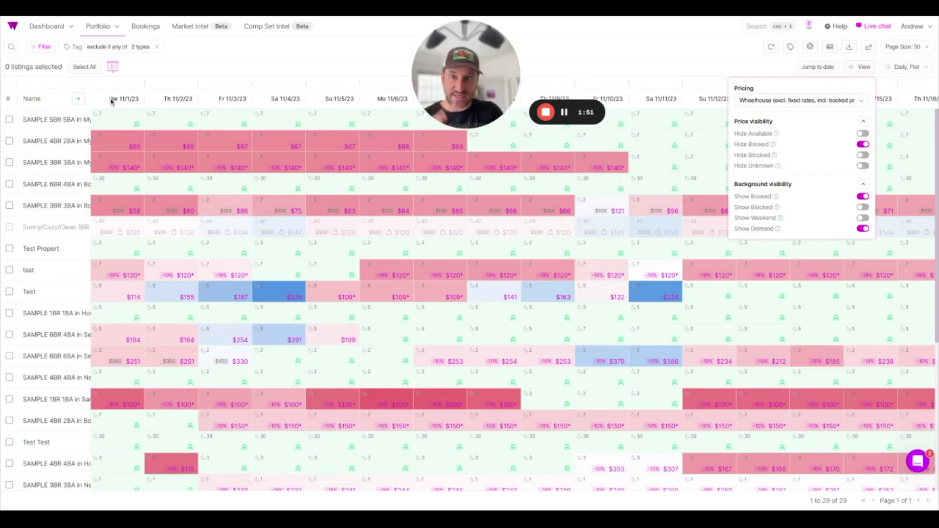
{"action": "mouse_move", "coordinate": [134, 52]}
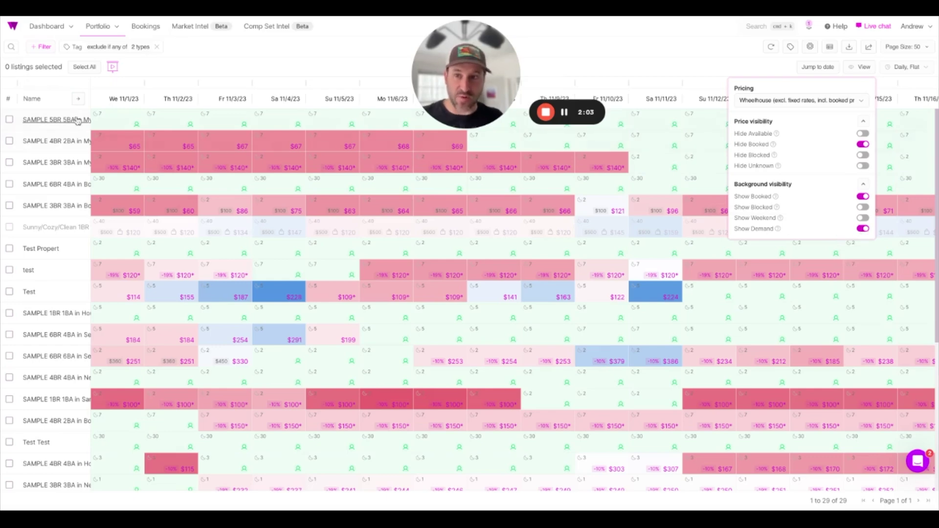
{"action": "scroll", "coordinate": [511, 229], "scroll_direction": "right", "scroll_amount": 3}
{"action": "scroll", "coordinate": [511, 229], "scroll_direction": "left", "scroll_amount": 3}
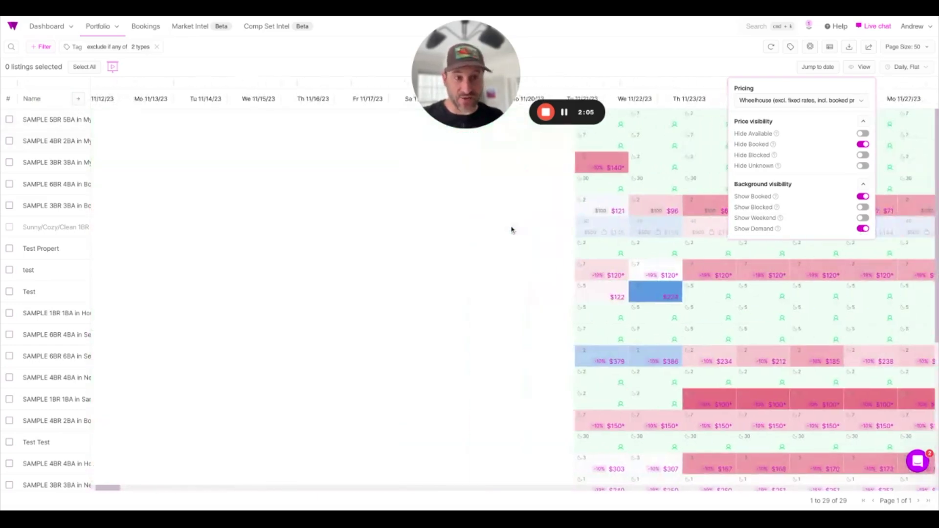
{"action": "left_click", "coordinate": [839, 101]}
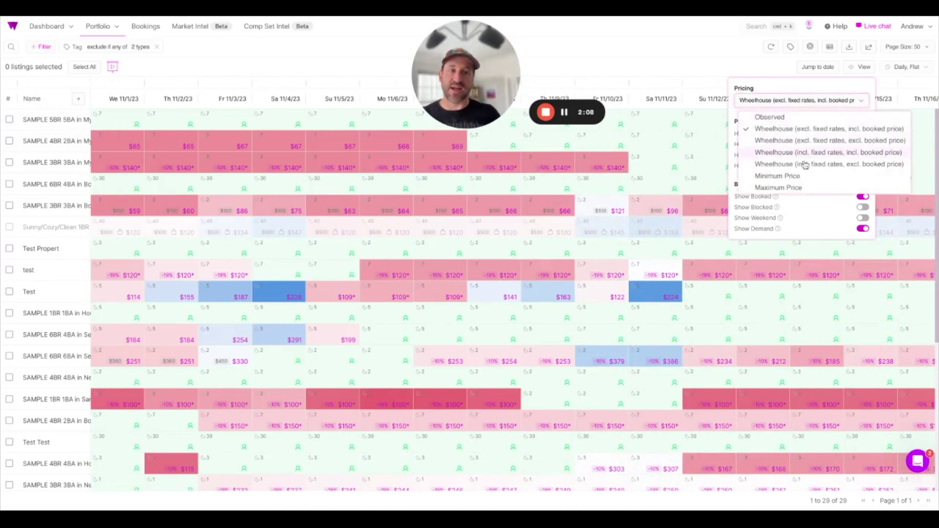